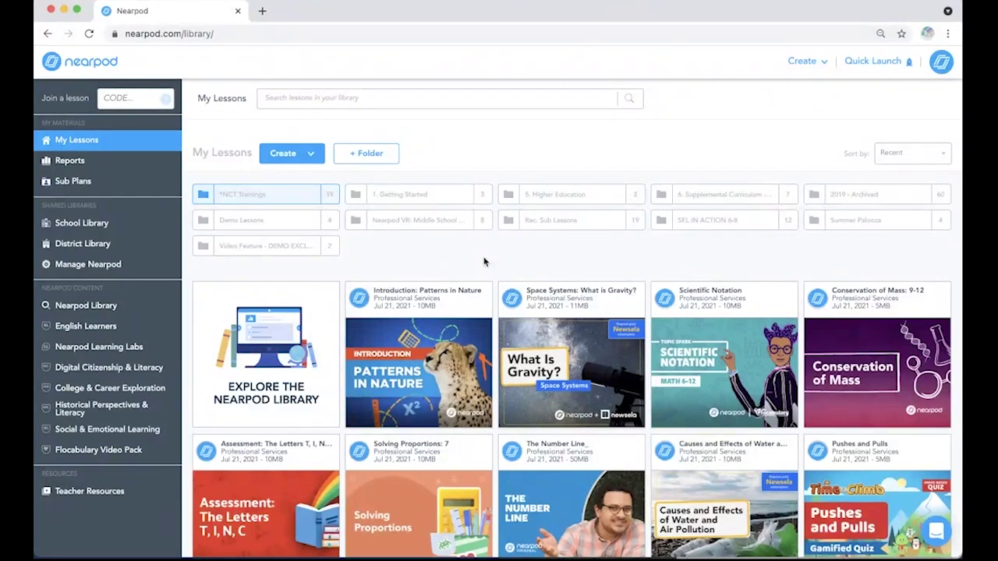
# Step: Launch the Patterns in Nature lesson with Live Participation to display the class join code
pyautogui.moveTo(440, 322)
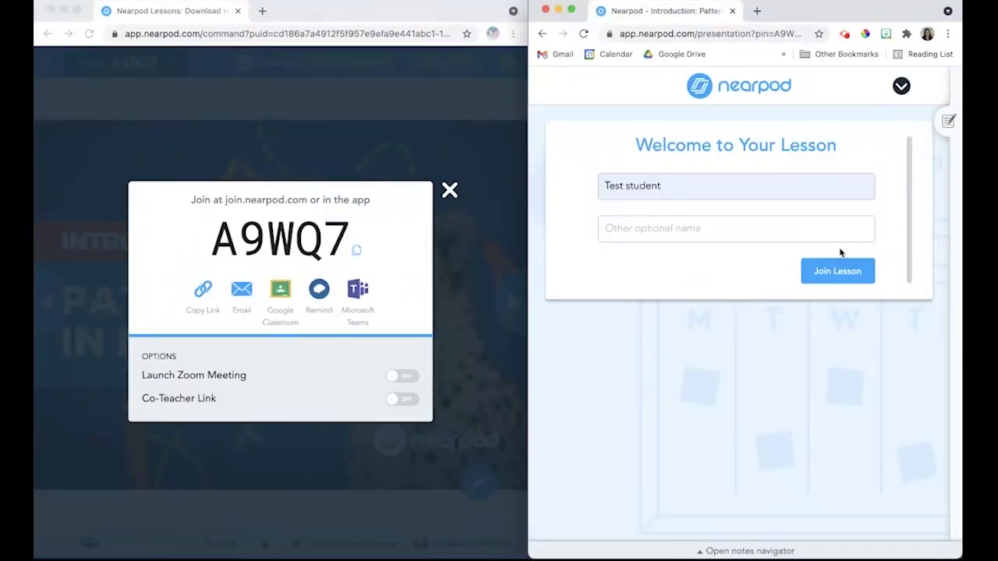
# Step: Join as the student, then advance the live lesson to slide 9 of 24, 'Patterns Are Math'
pyautogui.click(839, 270)
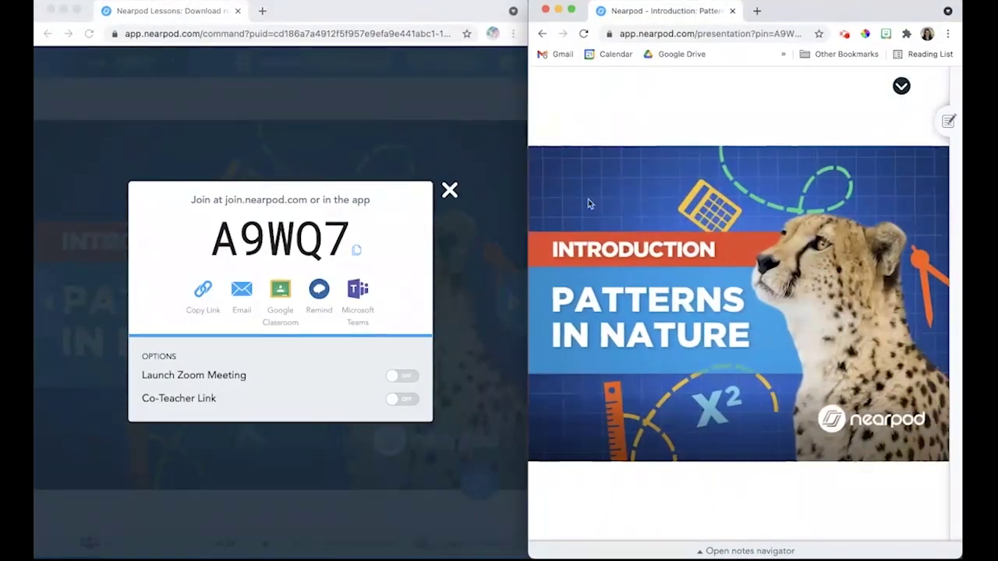
pyautogui.click(449, 191)
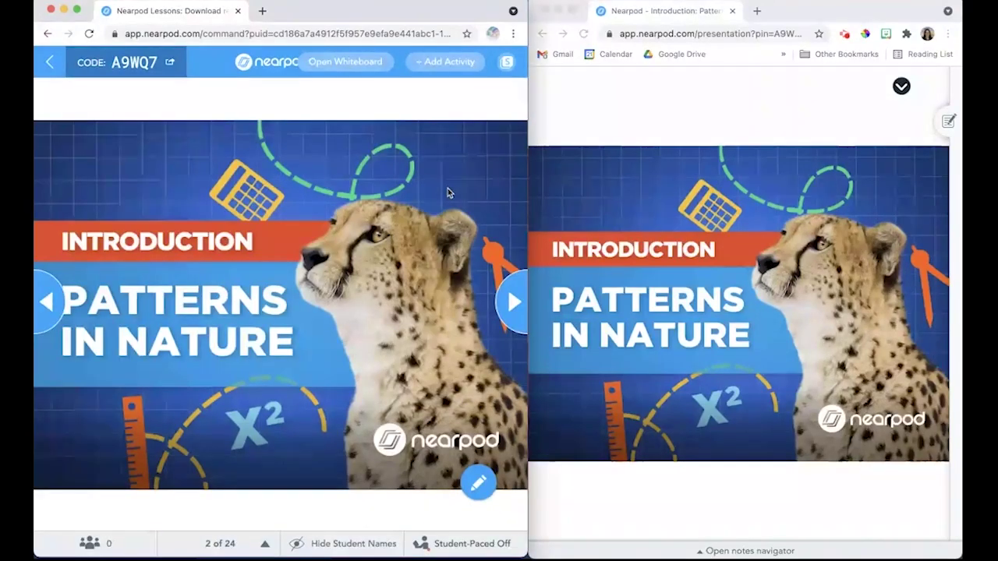
pyautogui.click(508, 309)
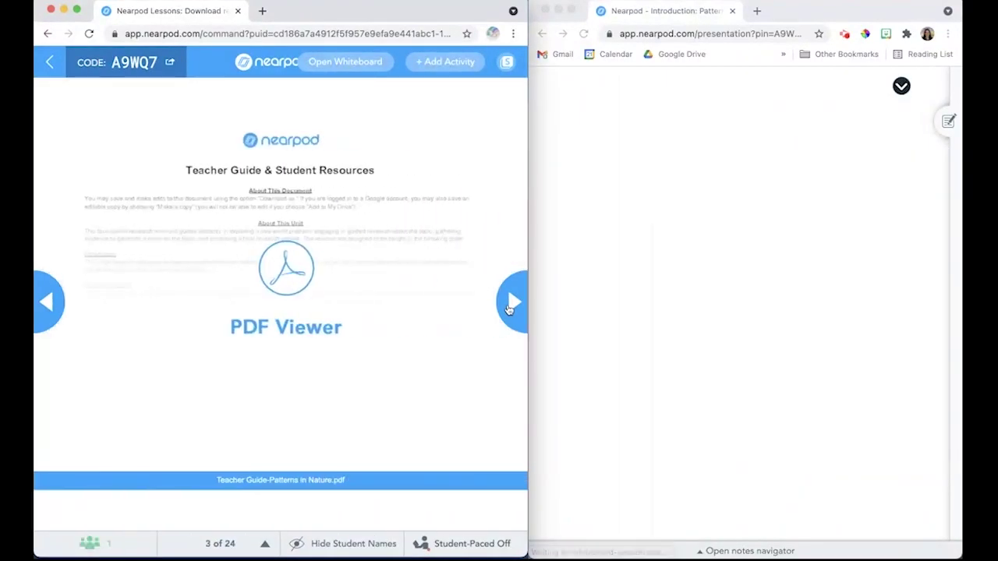
pyautogui.click(508, 309)
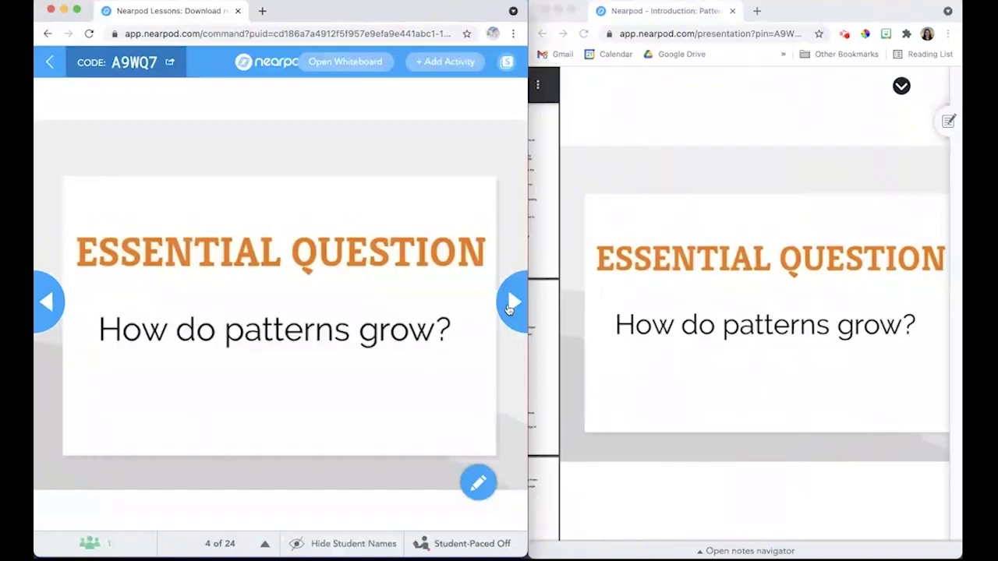
pyautogui.click(508, 309)
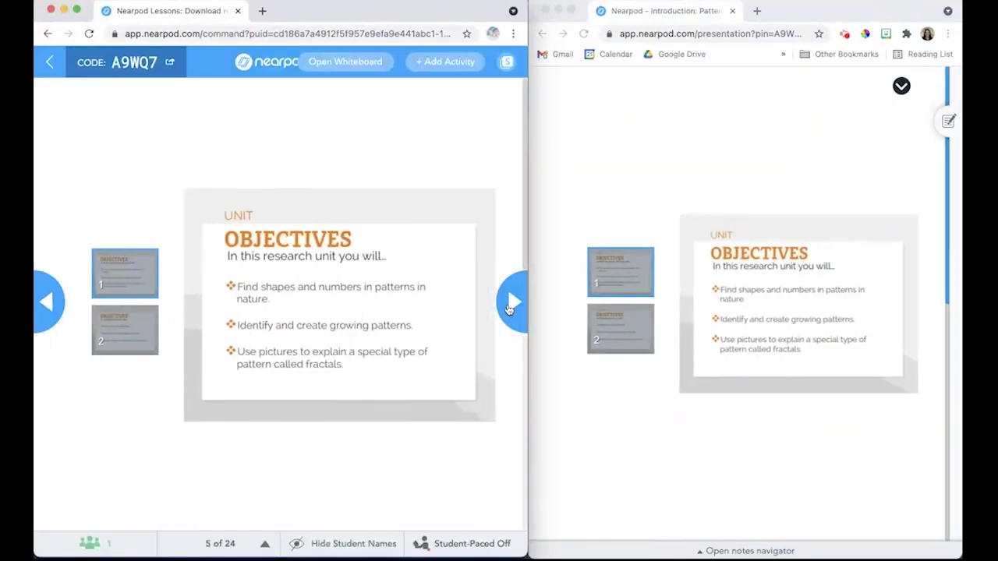
pyautogui.click(508, 309)
pyautogui.click(508, 309)
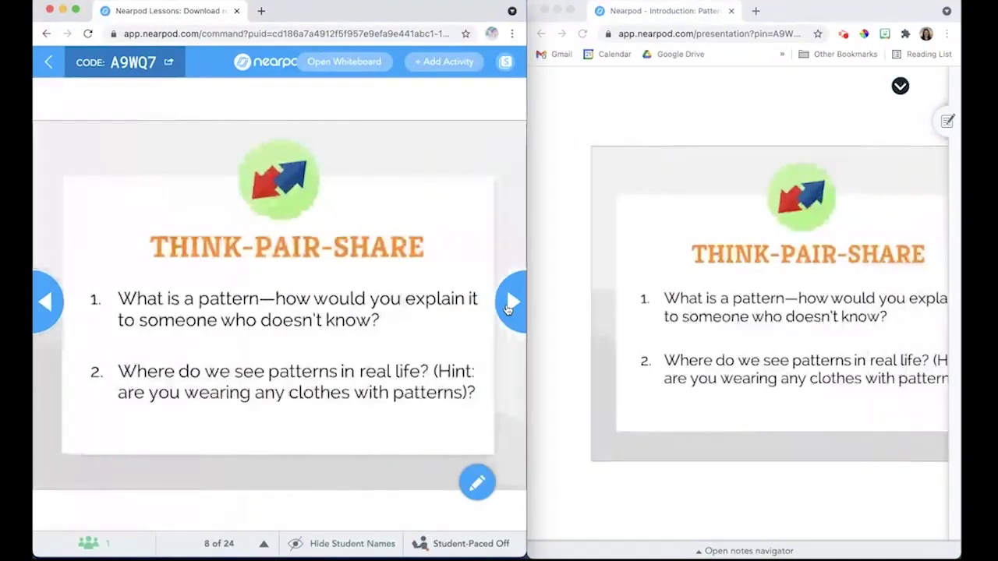
pyautogui.click(509, 309)
pyautogui.click(508, 309)
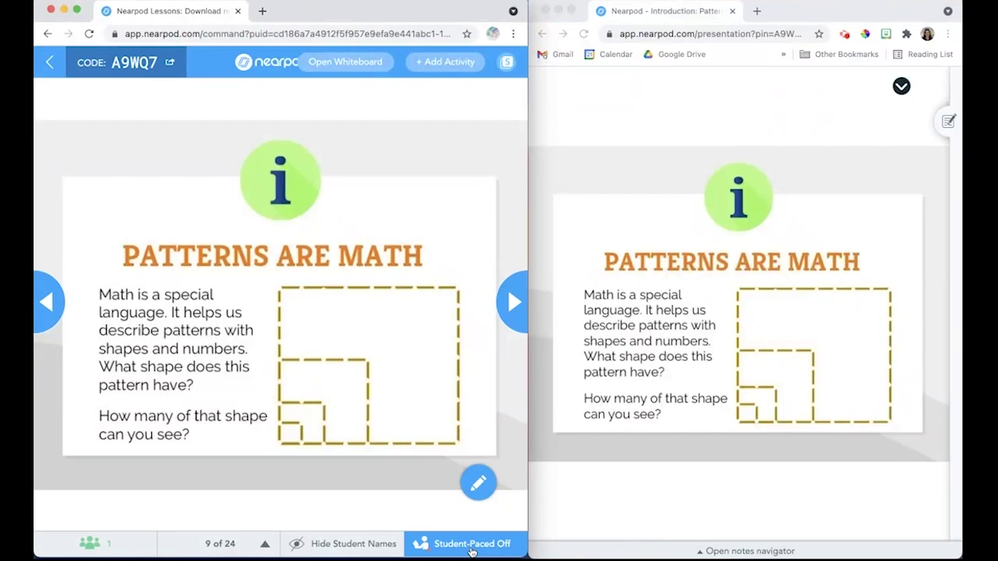
# Step: Turn on Student-Paced mode with the slide range set from 9 to 13
pyautogui.click(472, 544)
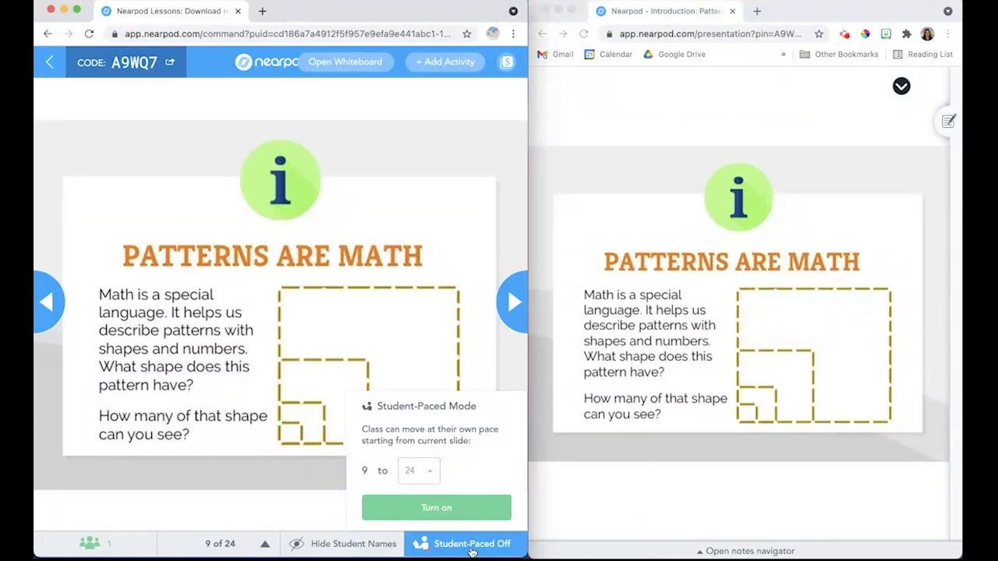
pyautogui.click(432, 471)
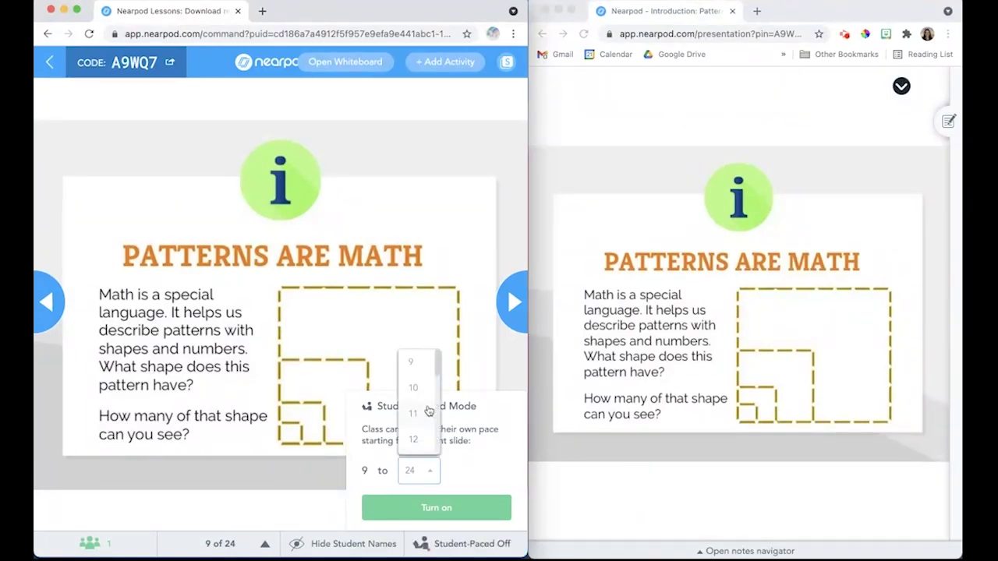
pyautogui.scroll(-2, 428, 411)
pyautogui.click(422, 420)
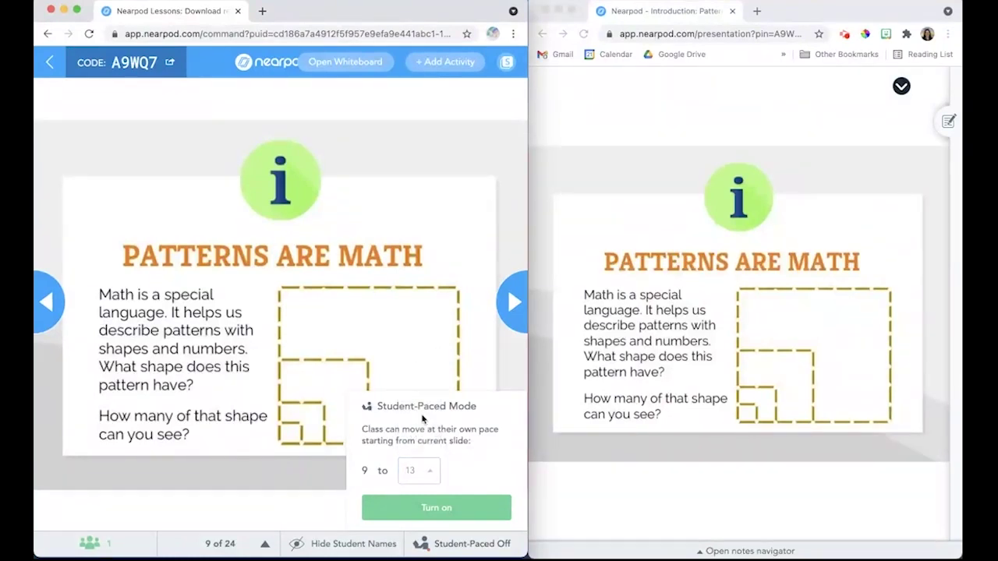
pyautogui.click(435, 515)
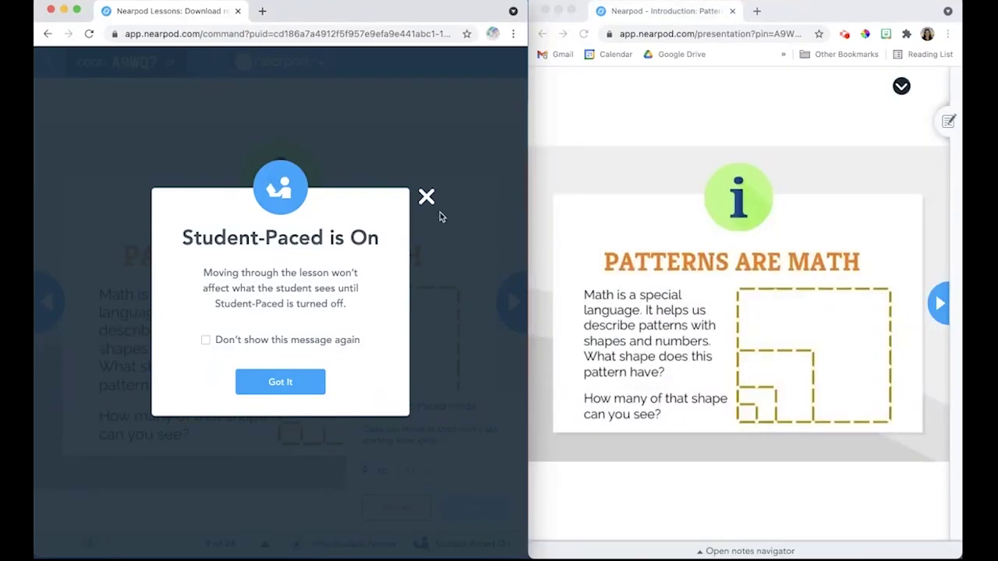
# Step: As the student, move ahead and draw a smiley face on the drawing canvas slide
pyautogui.click(427, 198)
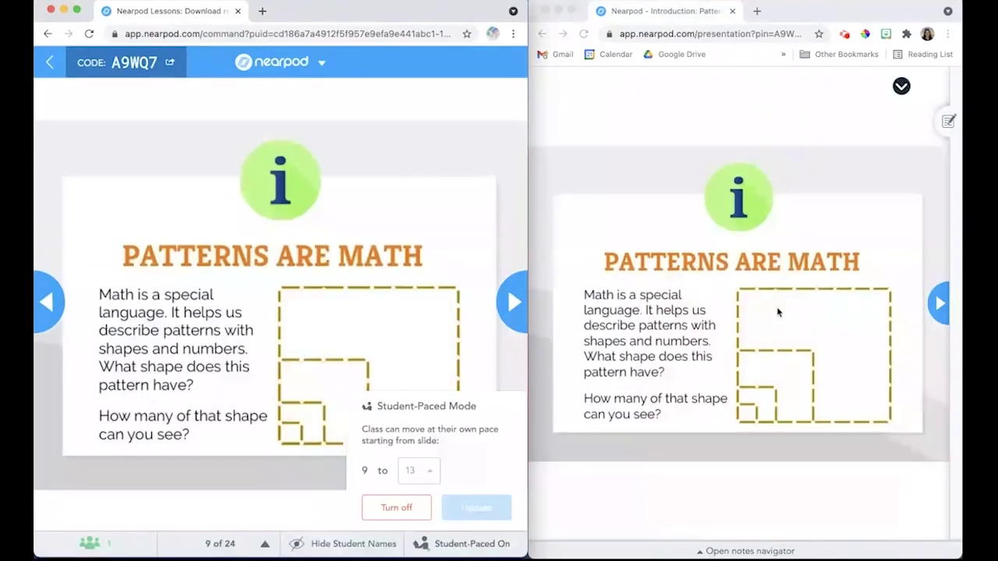
pyautogui.click(941, 313)
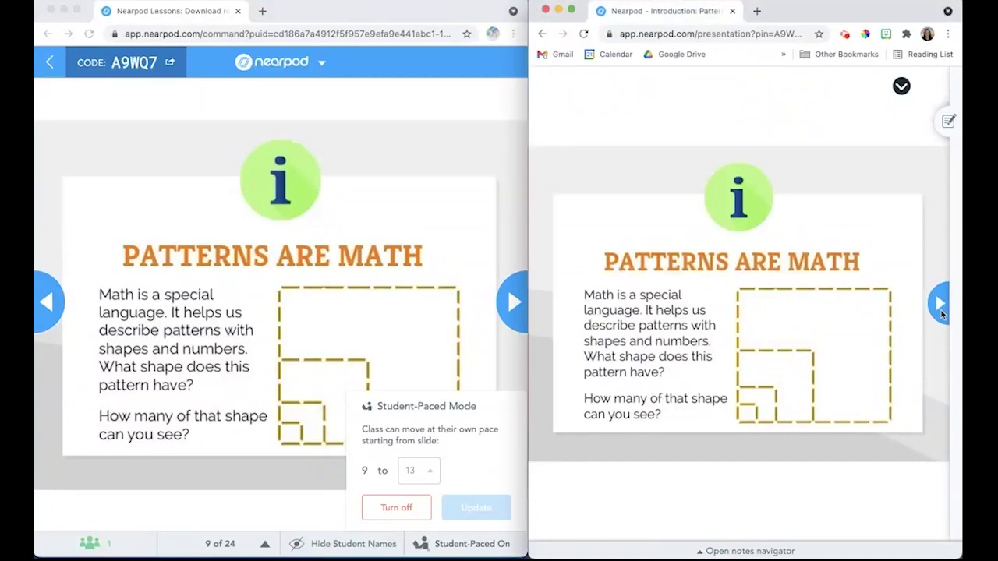
pyautogui.click(941, 312)
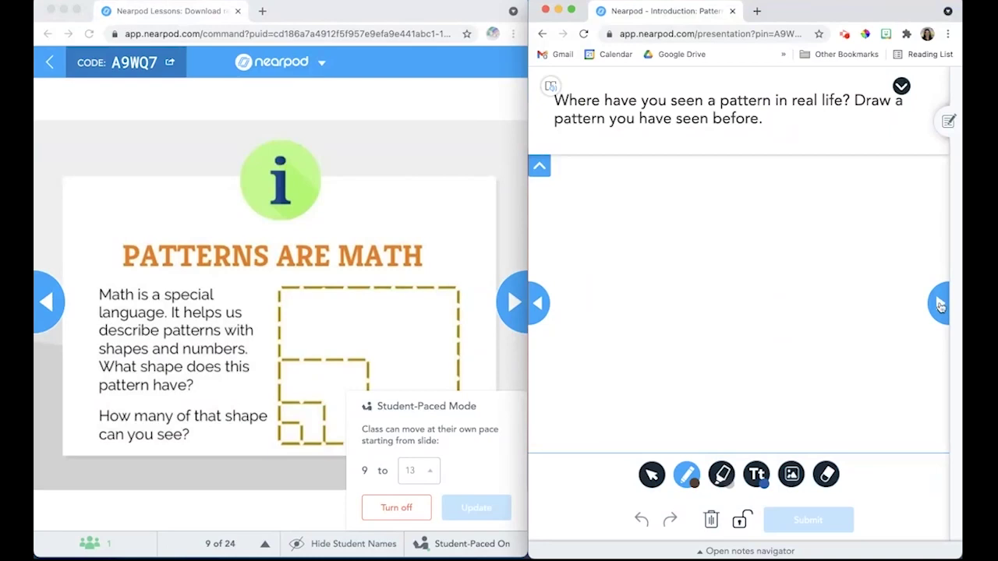
pyautogui.moveTo(735, 212)
pyautogui.mouseDown()
pyautogui.moveTo(735, 233)
pyautogui.moveTo(765, 242)
pyautogui.mouseUp()
pyautogui.moveTo(700, 264)
pyautogui.mouseDown()
pyautogui.moveTo(778, 302)
pyautogui.moveTo(826, 274)
pyautogui.mouseUp()
# Step: Move the student view past 'Did You Know?' to the 'grows bigger' pattern quiz
pyautogui.click(940, 308)
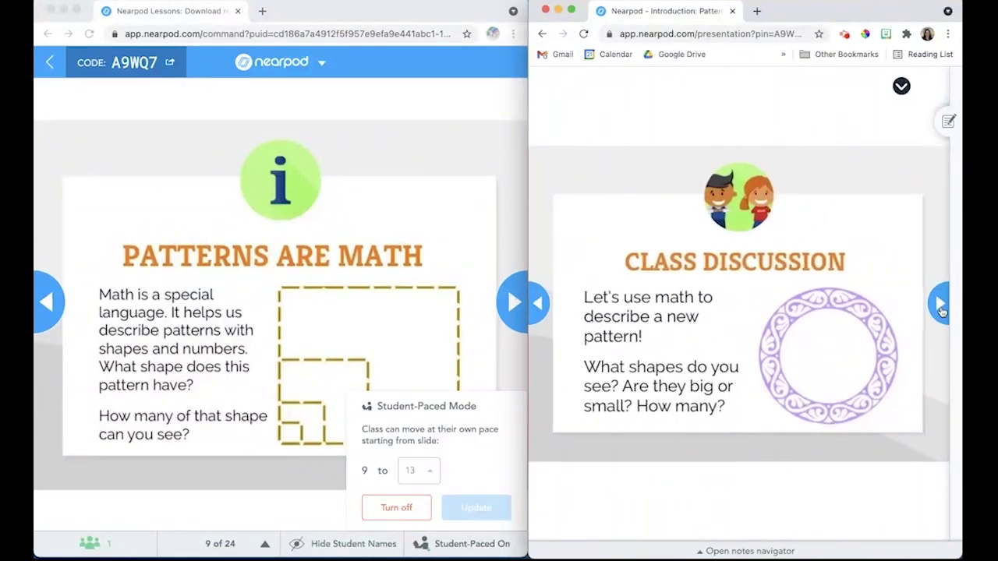
pyautogui.click(538, 304)
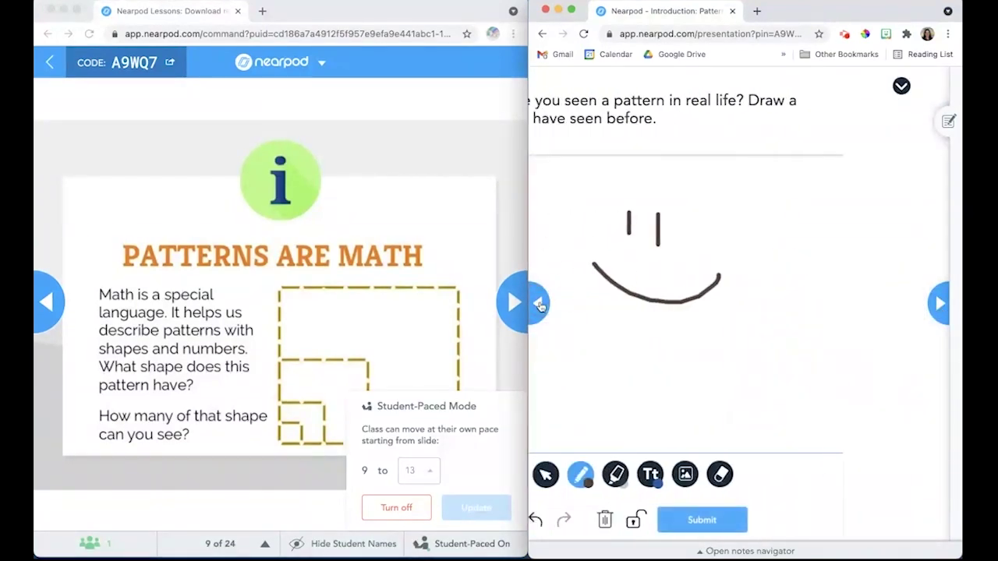
pyautogui.click(940, 306)
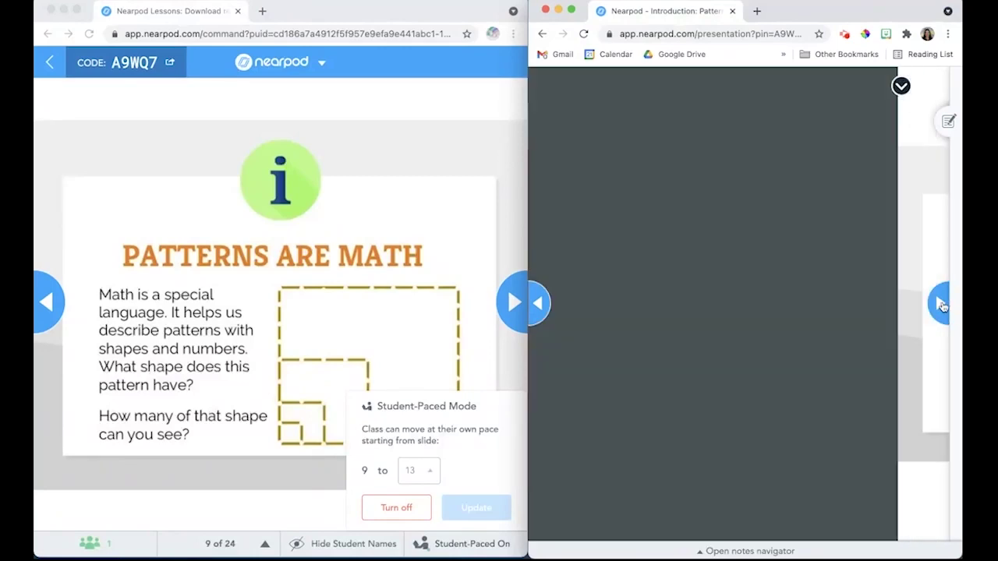
pyautogui.click(940, 305)
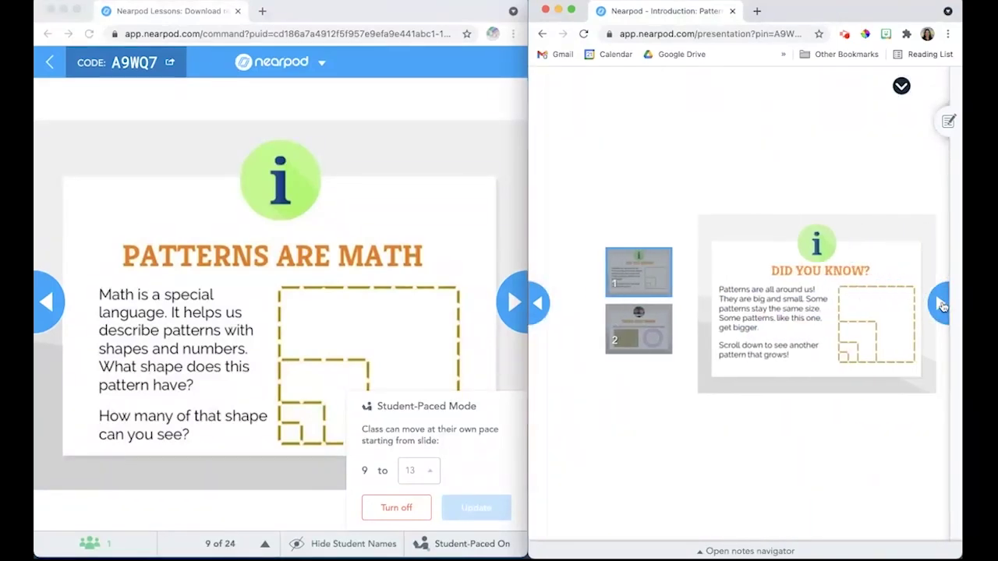
pyautogui.click(941, 306)
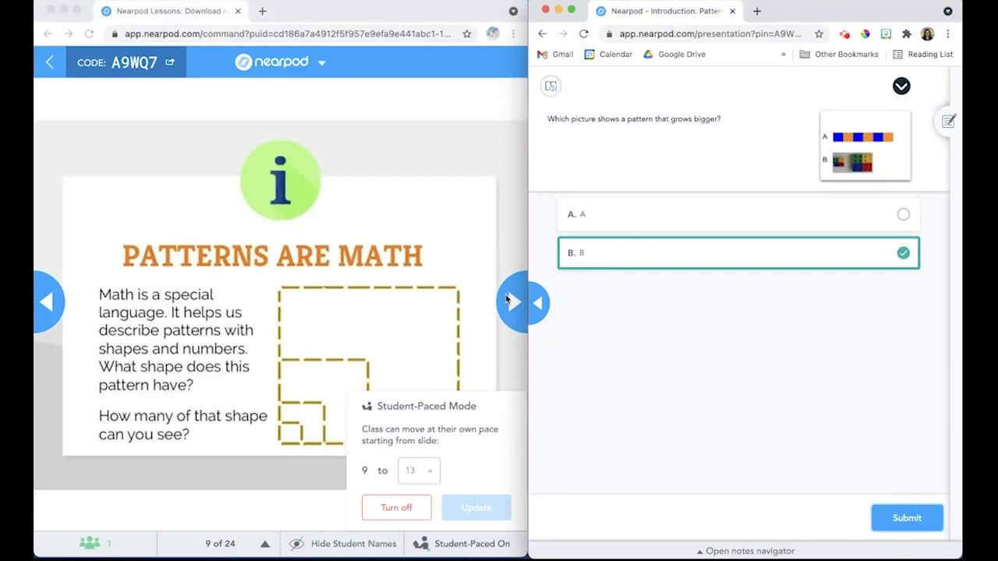
# Step: Advance the teacher view from slide 9 to slide 13 to show the quiz results, 100% choosing B
pyautogui.click(508, 302)
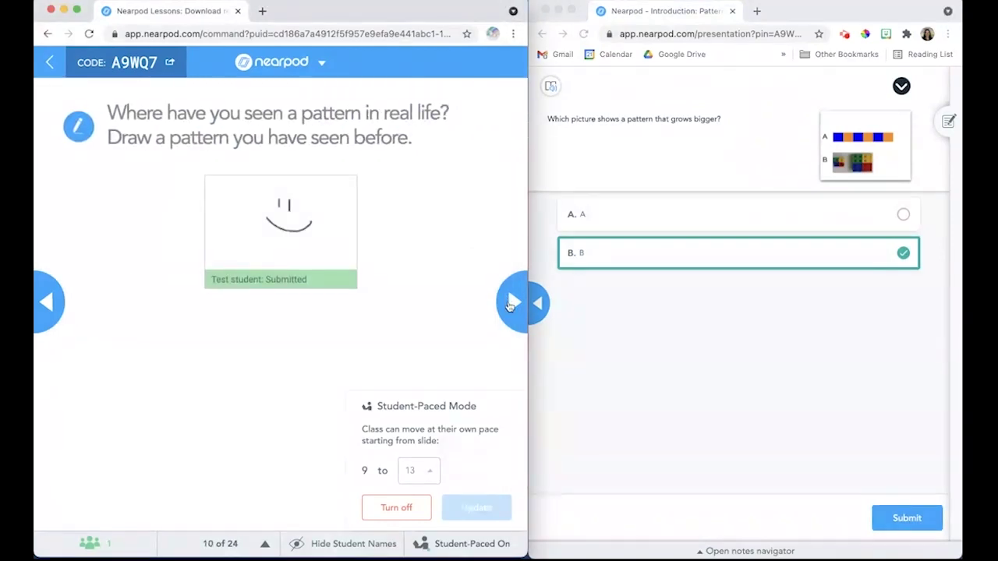
pyautogui.click(508, 304)
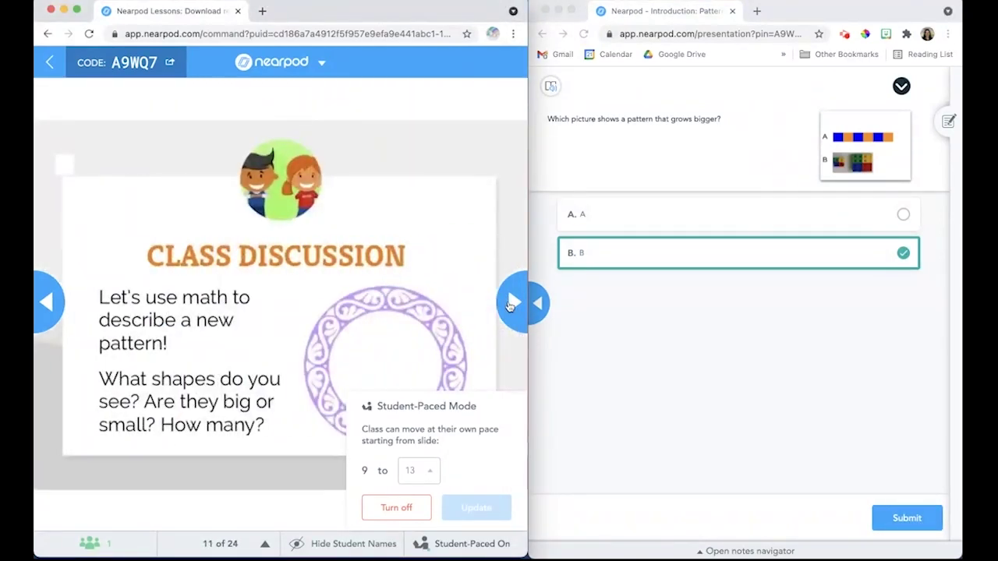
pyautogui.click(508, 304)
pyautogui.click(508, 304)
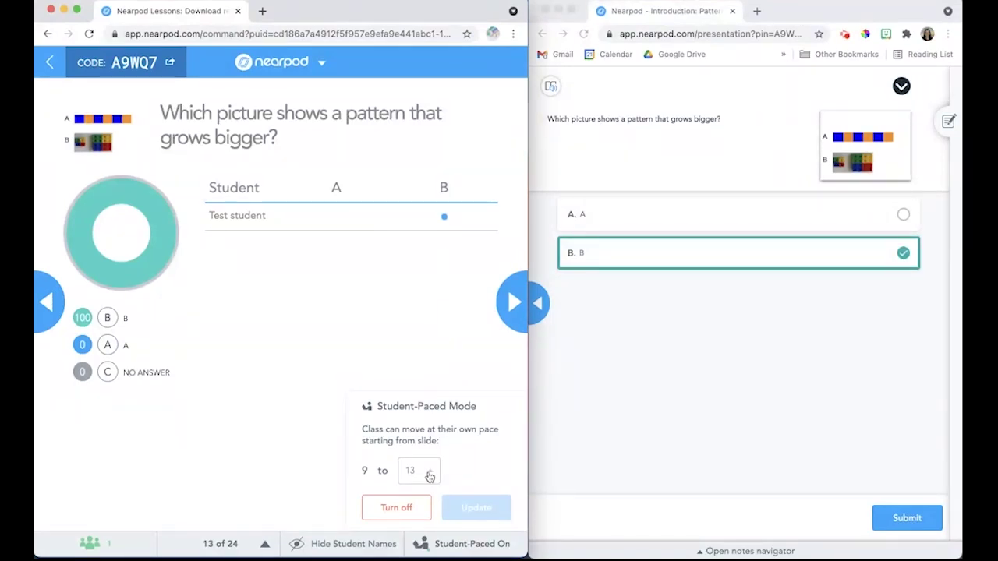
# Step: Change the student-paced range end slide to 16 and apply the update
pyautogui.click(428, 476)
pyautogui.scroll(-2, 425, 421)
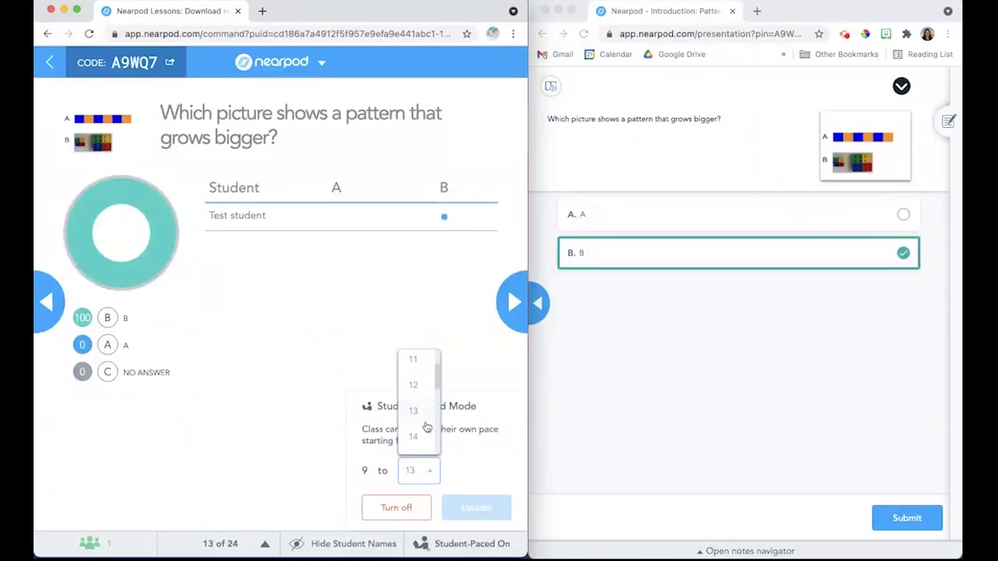
pyautogui.scroll(-2, 427, 427)
pyautogui.click(422, 440)
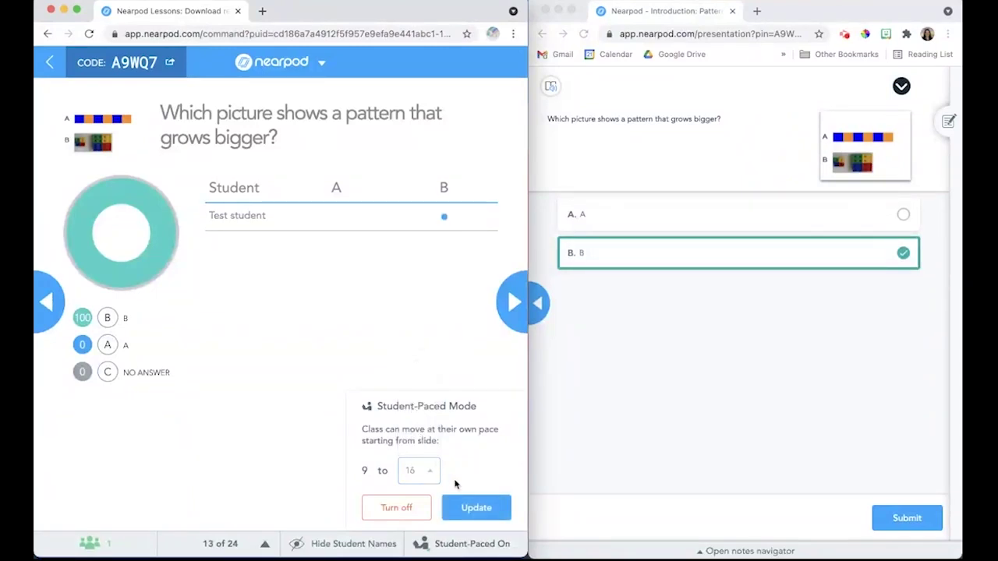
pyautogui.click(471, 515)
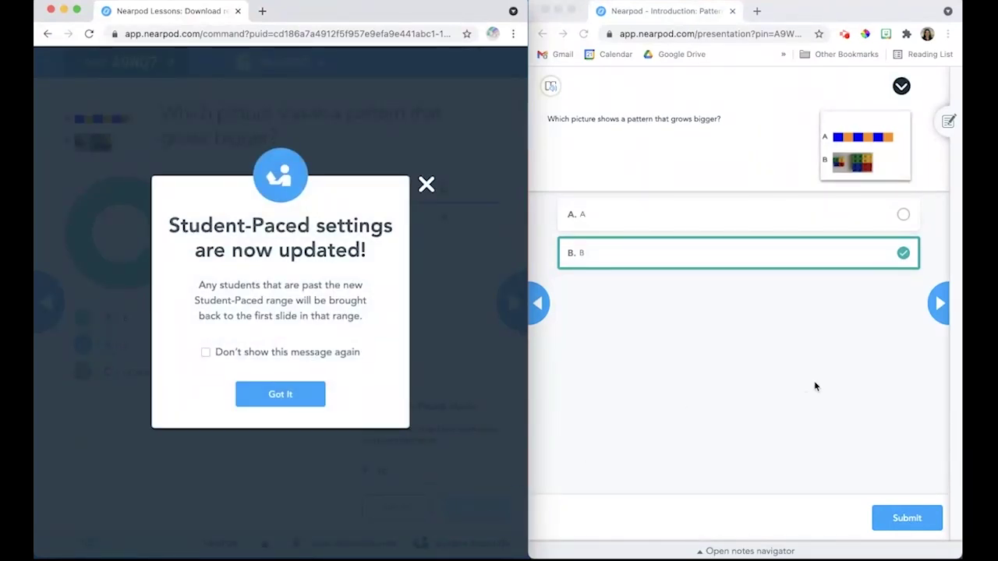
# Step: Advance the student view to 'Let's dig deeper!' and dismiss the range-updated message
pyautogui.click(939, 304)
pyautogui.click(938, 304)
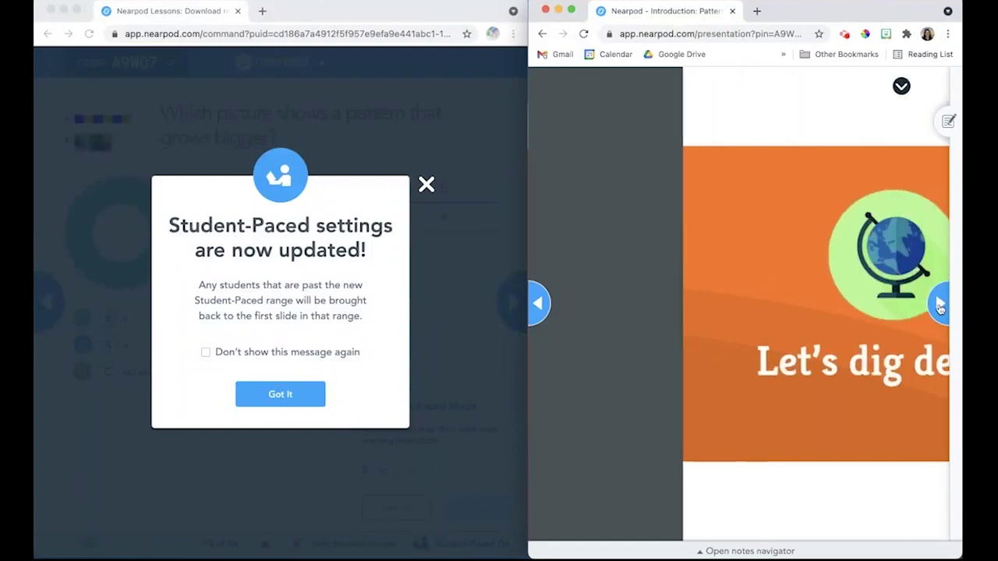
pyautogui.click(426, 184)
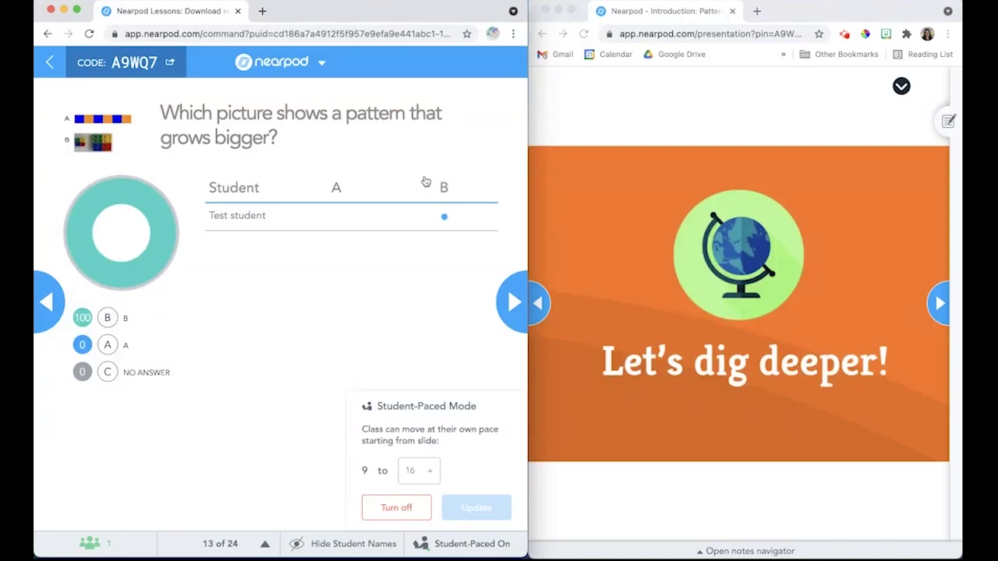
# Step: Turn off Student-Paced mode and lead the class to slide 16, 'Fractals in Nature'
pyautogui.click(396, 509)
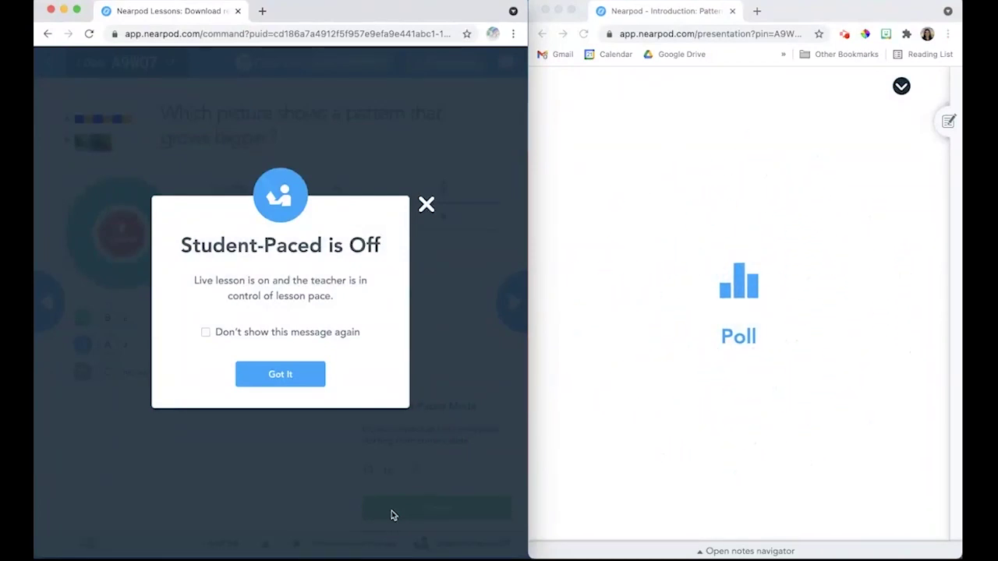
pyautogui.click(426, 206)
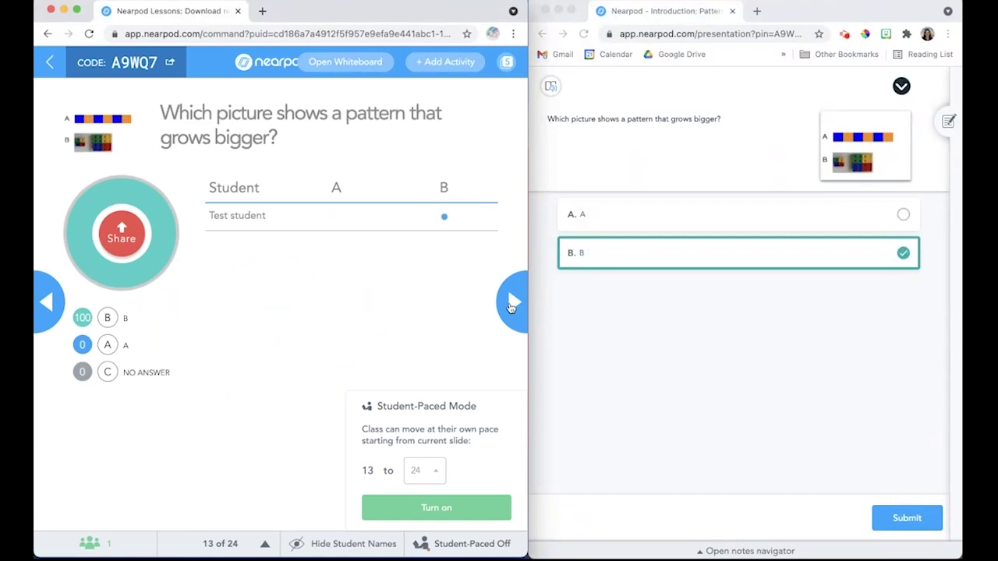
pyautogui.click(510, 304)
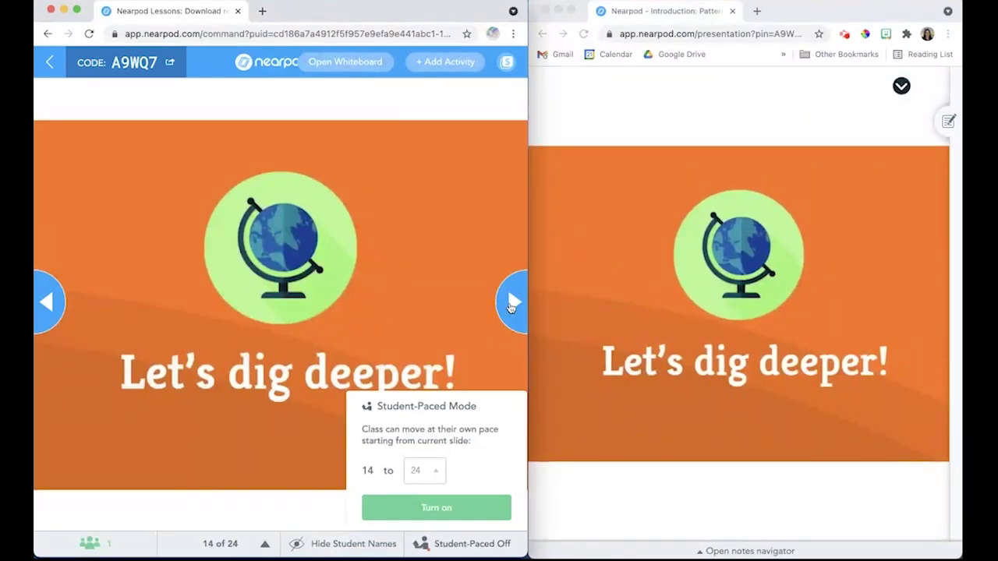
pyautogui.click(511, 304)
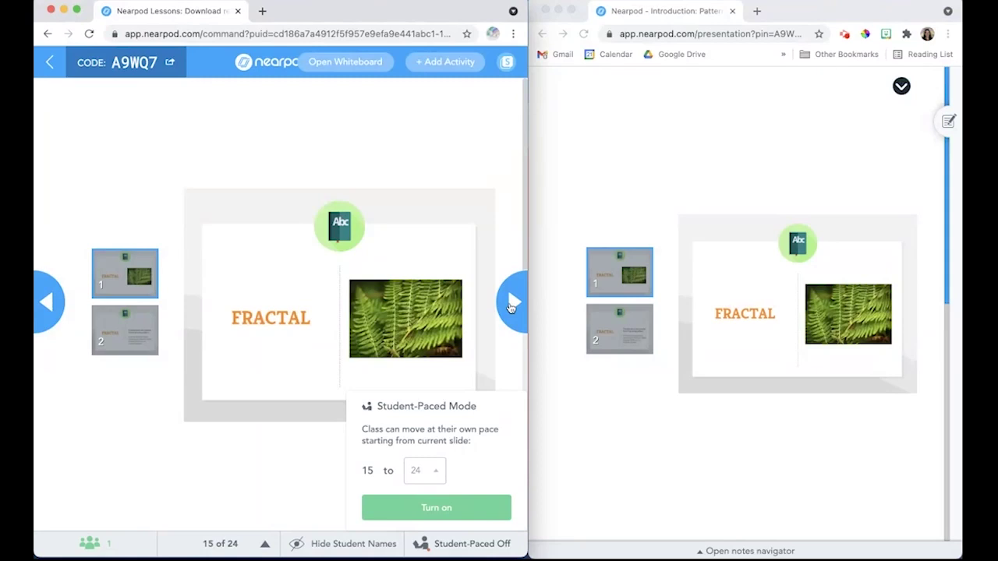
pyautogui.click(511, 304)
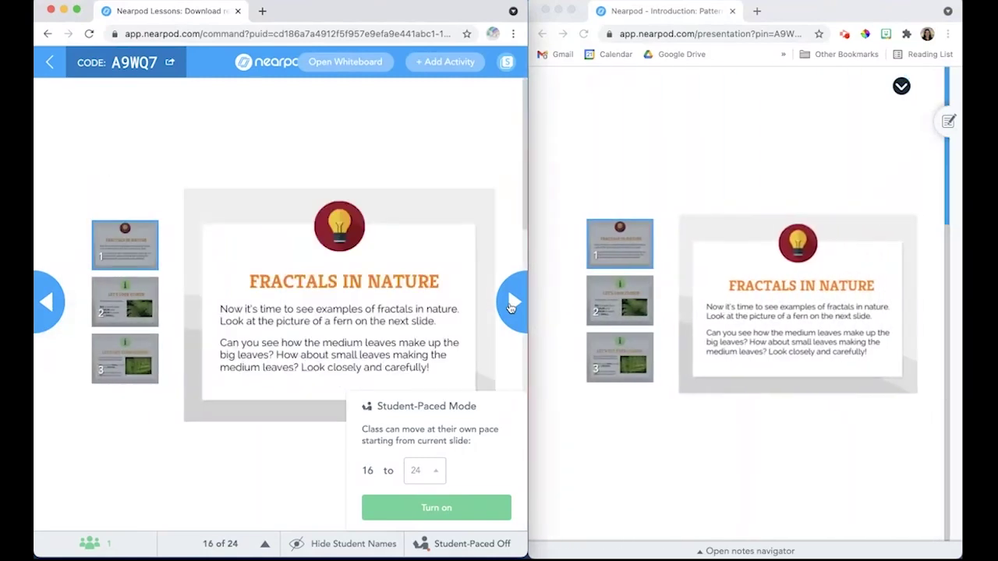